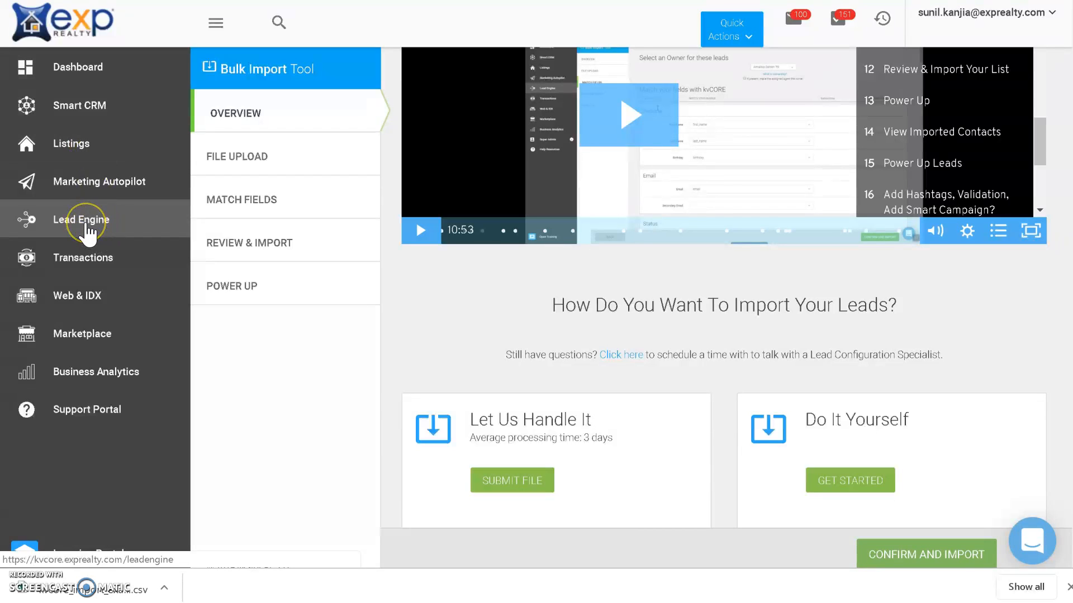
Step: Open the "Let Us Handle It" file submission form, accept its terms and continue to the import request form
{"action": "scroll", "coordinate": [615, 297], "scroll_direction": "up", "scroll_amount": 3}
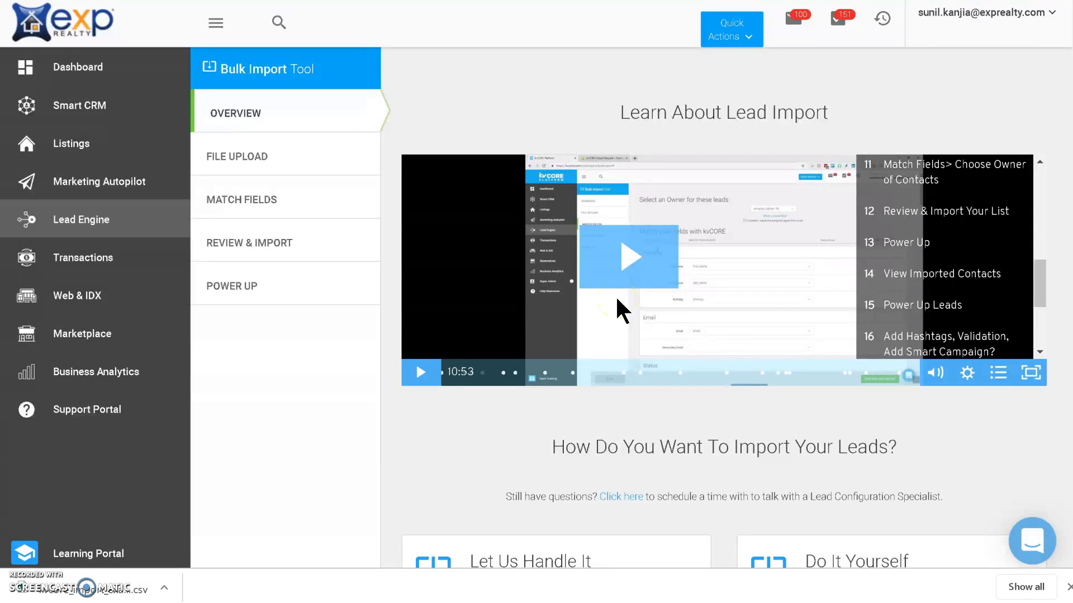
{"action": "scroll", "coordinate": [651, 394], "scroll_direction": "down", "scroll_amount": 3}
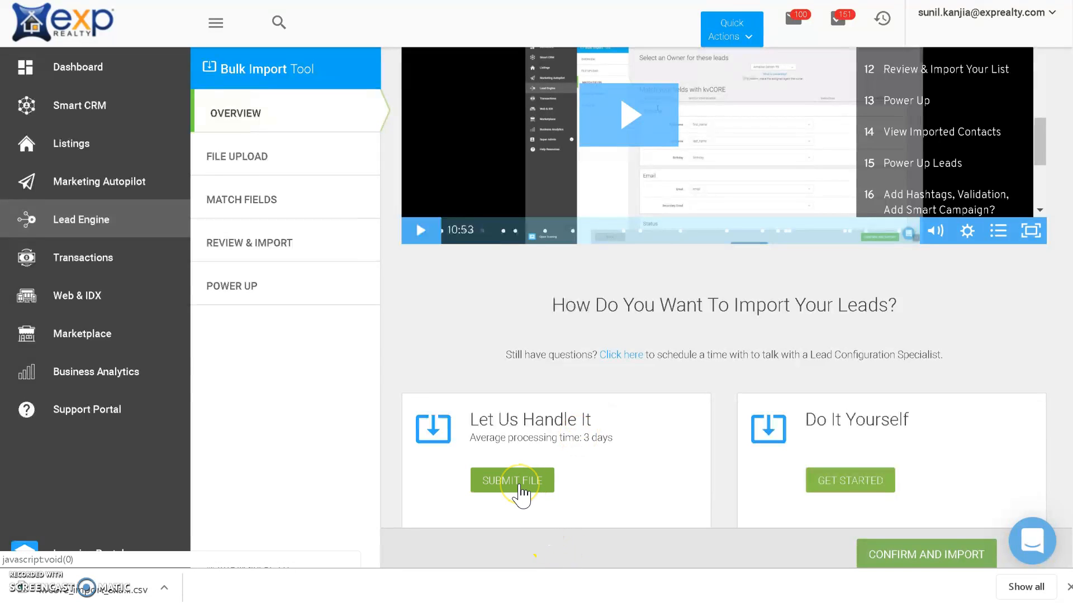
{"action": "left_click", "coordinate": [518, 485]}
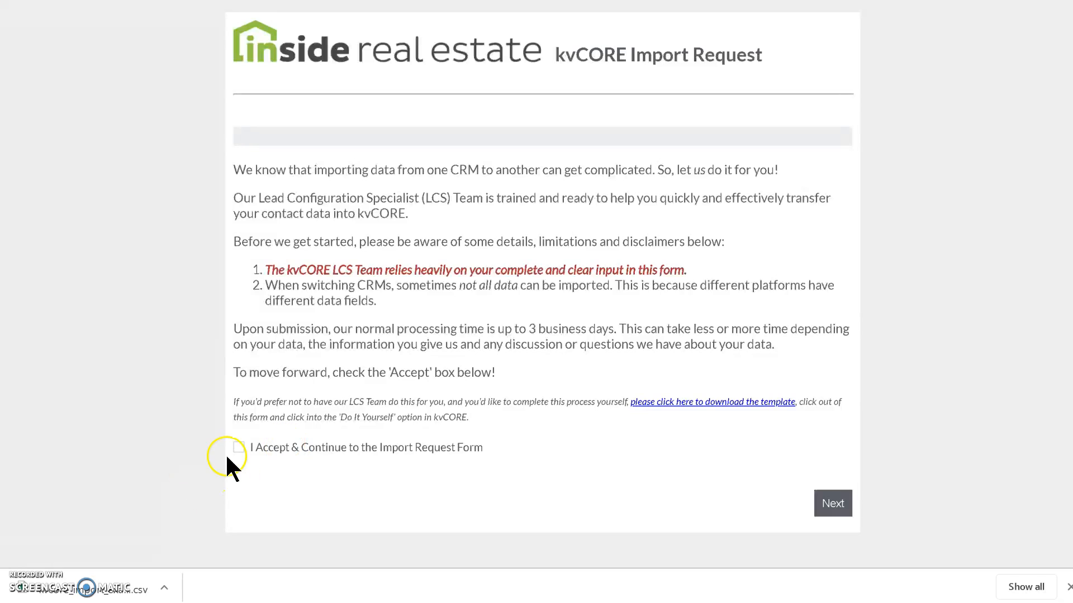
{"action": "left_click", "coordinate": [238, 447]}
{"action": "left_click", "coordinate": [833, 507]}
{"action": "left_click", "coordinate": [833, 515]}
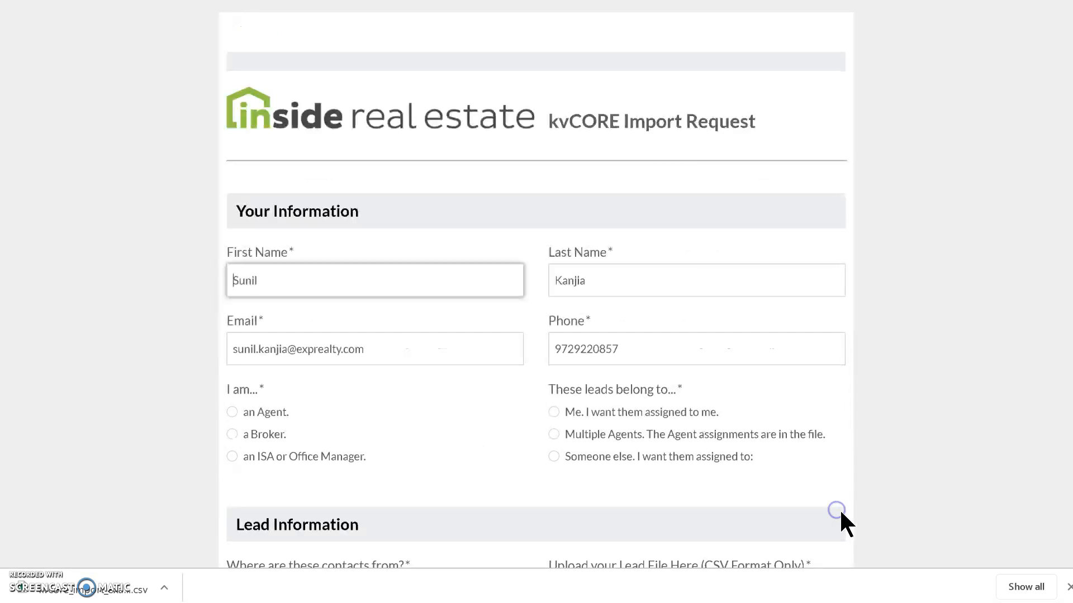
Step: Identify the requester as an Agent and have the leads assigned to "Me"
{"action": "scroll", "coordinate": [569, 289], "scroll_direction": "down", "scroll_amount": 1}
{"action": "scroll", "coordinate": [569, 289], "scroll_direction": "down", "scroll_amount": 3}
{"action": "scroll", "coordinate": [555, 305], "scroll_direction": "up", "scroll_amount": 2}
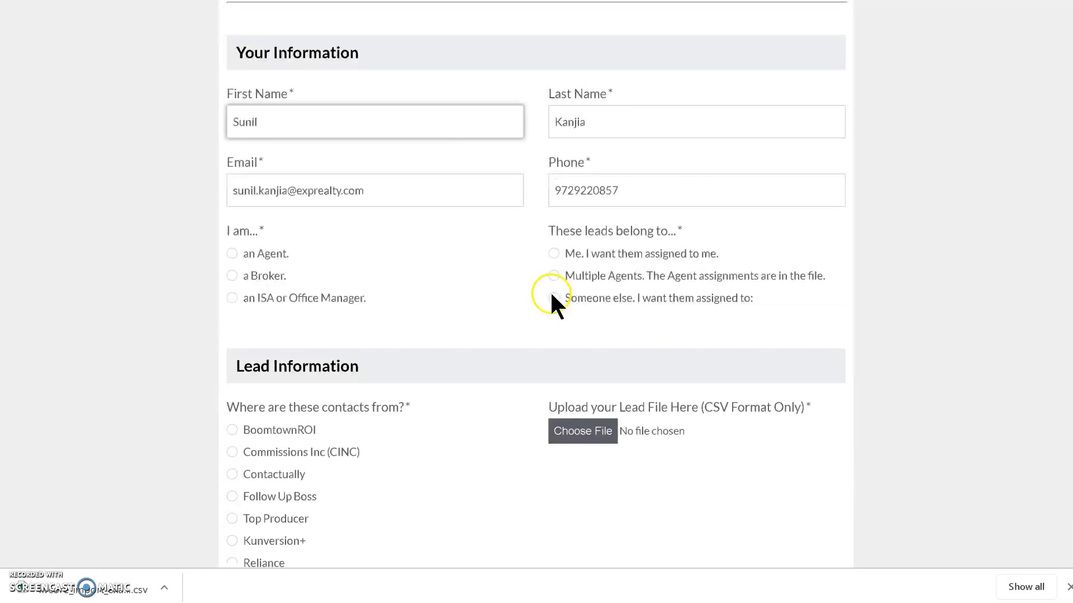
{"action": "left_click", "coordinate": [232, 253]}
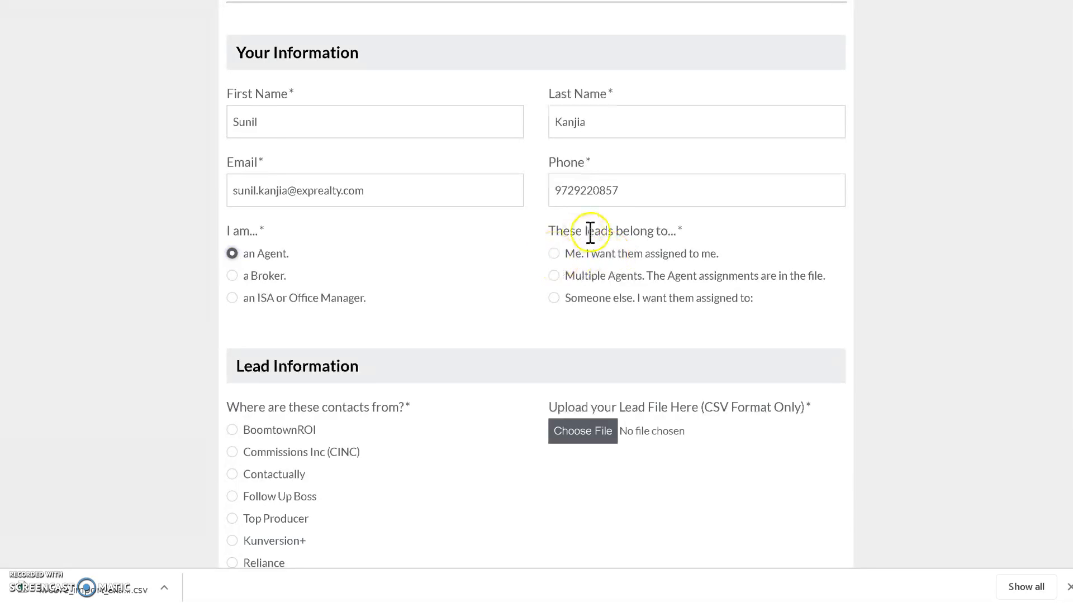
{"action": "left_click", "coordinate": [554, 254]}
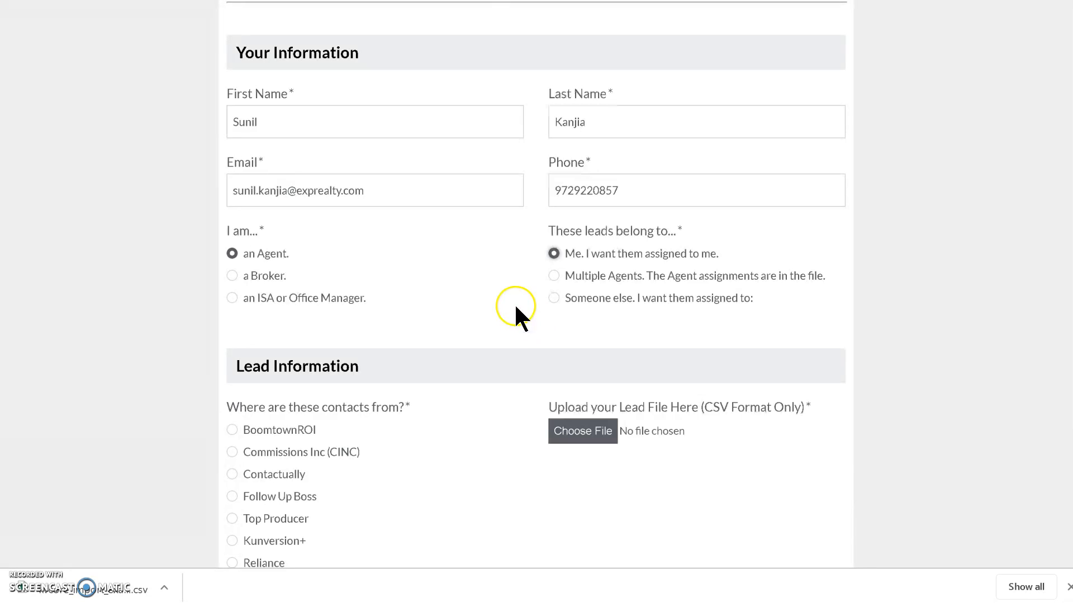
Step: Attach the CSV file "94 leads 1st time buyers all 4 counties DFW" as the lead file
{"action": "scroll", "coordinate": [518, 324], "scroll_direction": "down", "scroll_amount": 5}
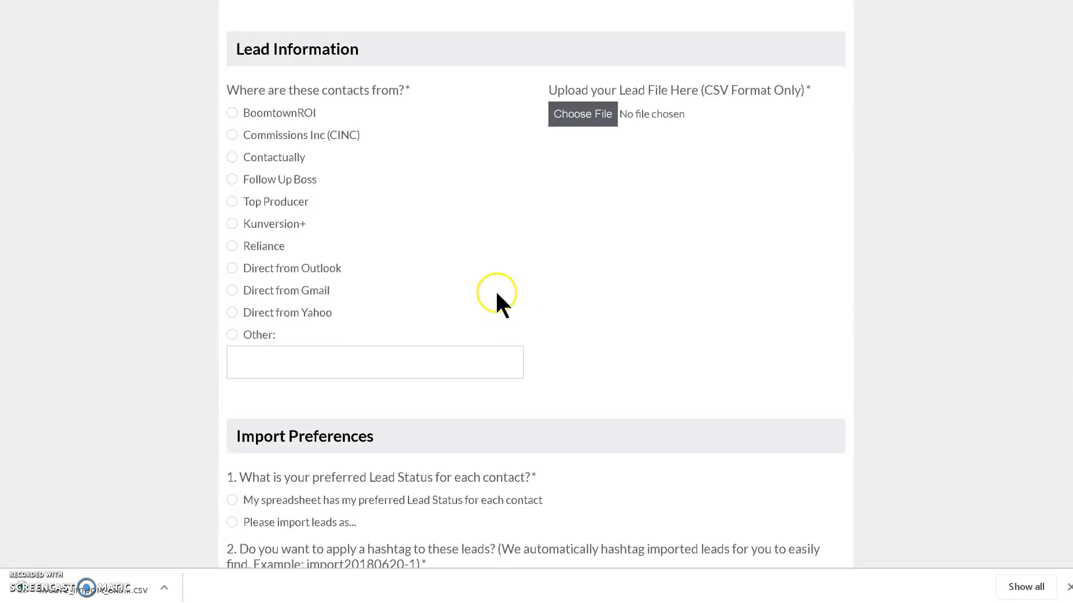
{"action": "scroll", "coordinate": [497, 293], "scroll_direction": "up", "scroll_amount": 1}
{"action": "left_click", "coordinate": [588, 196]}
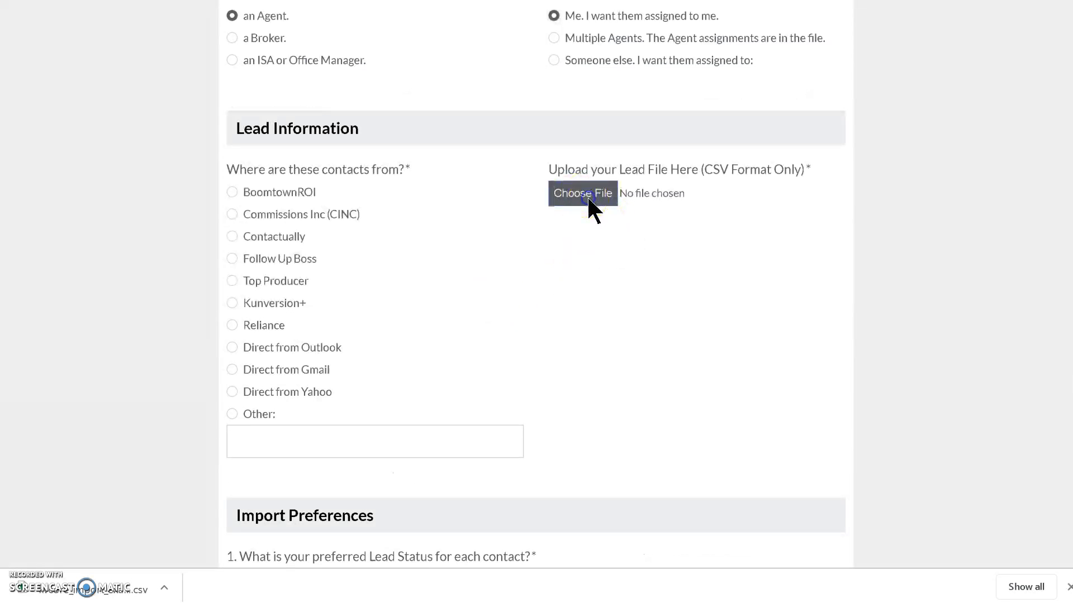
{"action": "left_click", "coordinate": [240, 92]}
{"action": "left_click", "coordinate": [230, 73]}
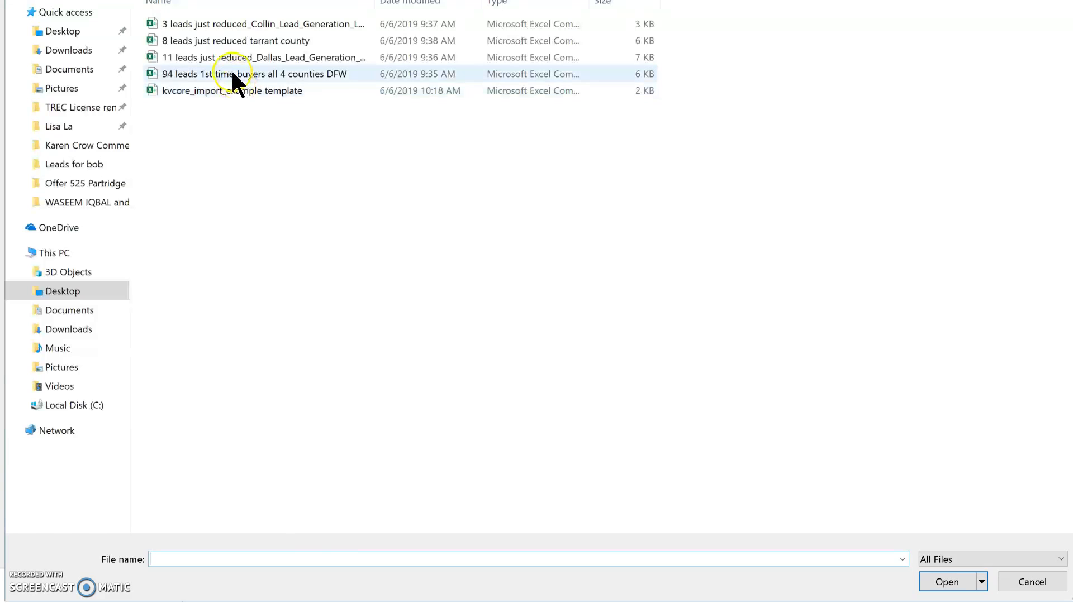
{"action": "double_click", "coordinate": [230, 73]}
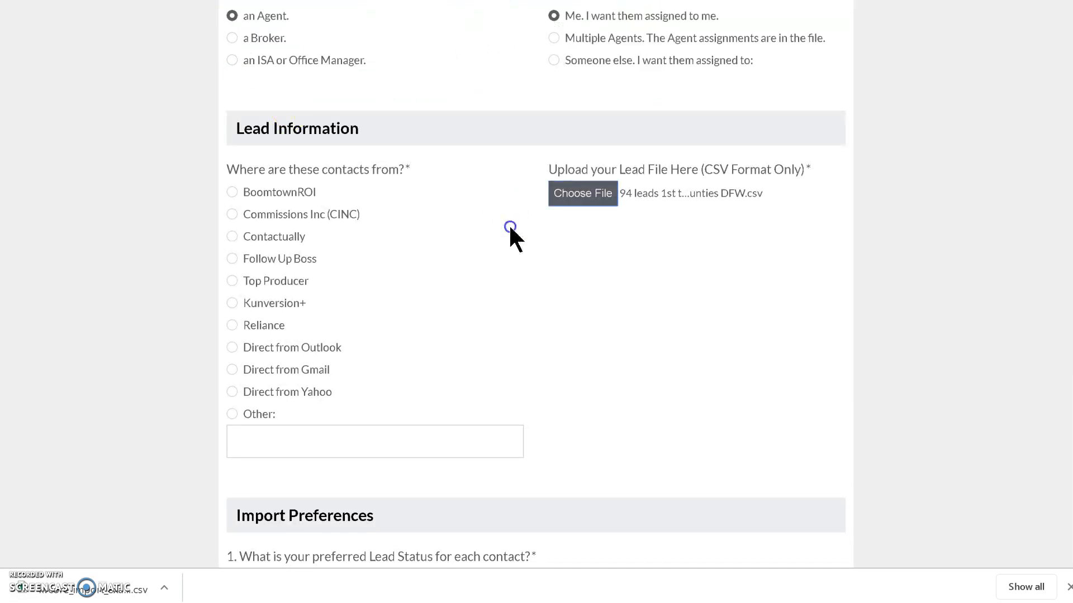
Step: Set the contacts' source to Other with the description "my facebook ads"
{"action": "scroll", "coordinate": [552, 367], "scroll_direction": "down", "scroll_amount": 2}
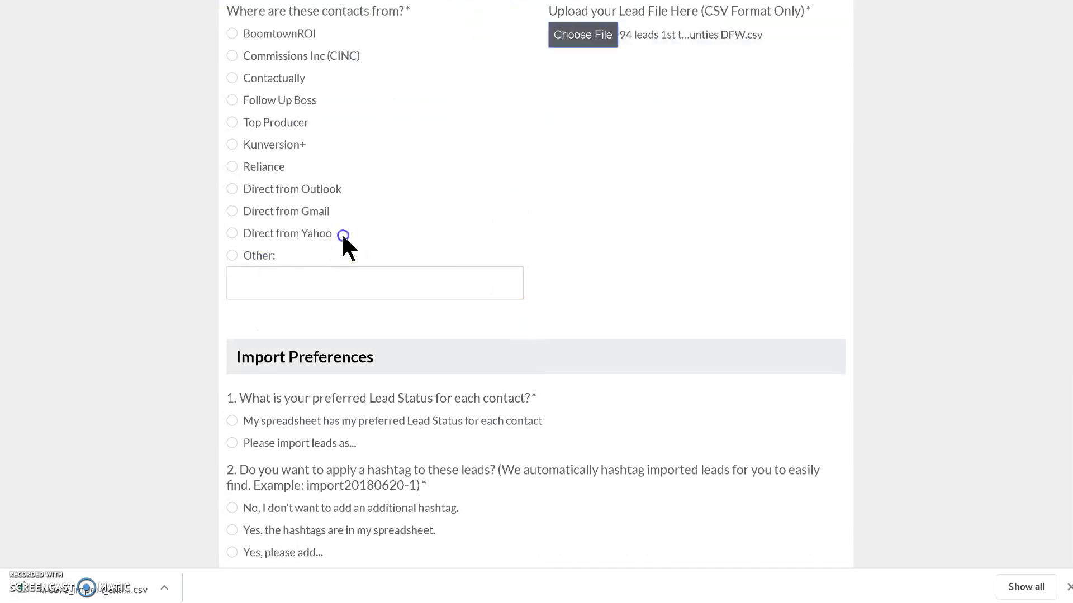
{"action": "scroll", "coordinate": [342, 233], "scroll_direction": "up", "scroll_amount": 1}
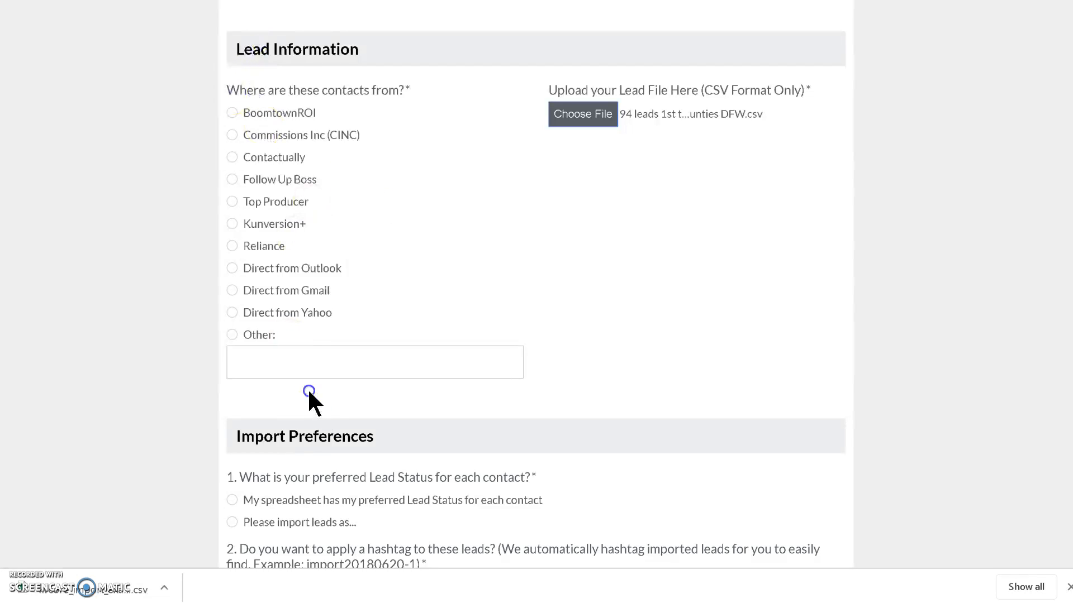
{"action": "left_click", "coordinate": [229, 334]}
{"action": "left_click", "coordinate": [264, 361]}
{"action": "type", "text": "my fac"}
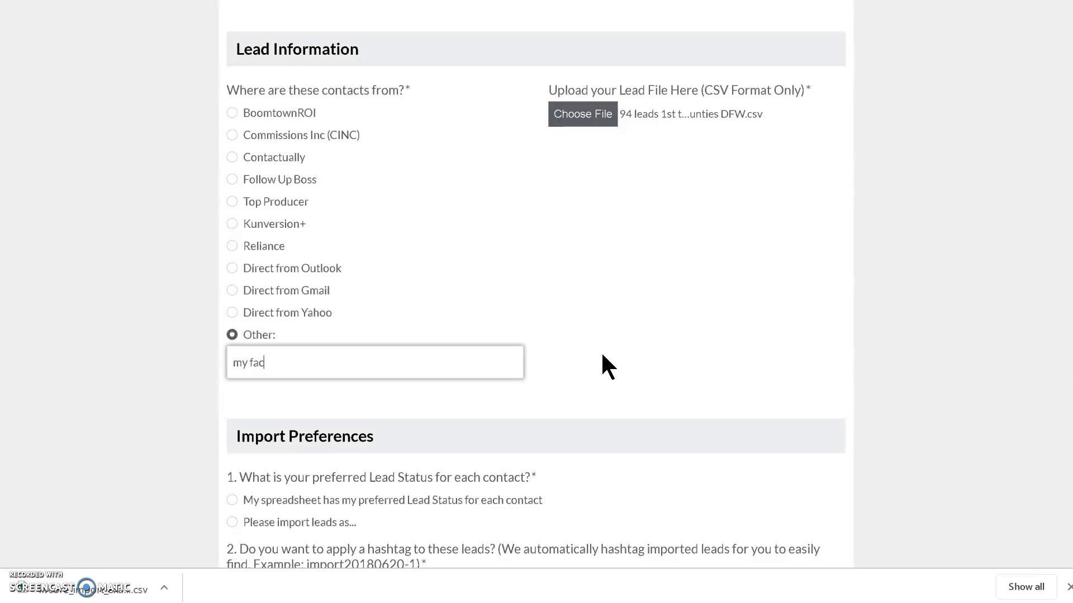
{"action": "type", "text": "ebook ads"}
{"action": "left_click", "coordinate": [638, 319]}
Step: Under Import Preferences, choose to import all leads with the status New Lead
{"action": "scroll", "coordinate": [640, 321], "scroll_direction": "down", "scroll_amount": 4}
{"action": "scroll", "coordinate": [637, 317], "scroll_direction": "down", "scroll_amount": 1}
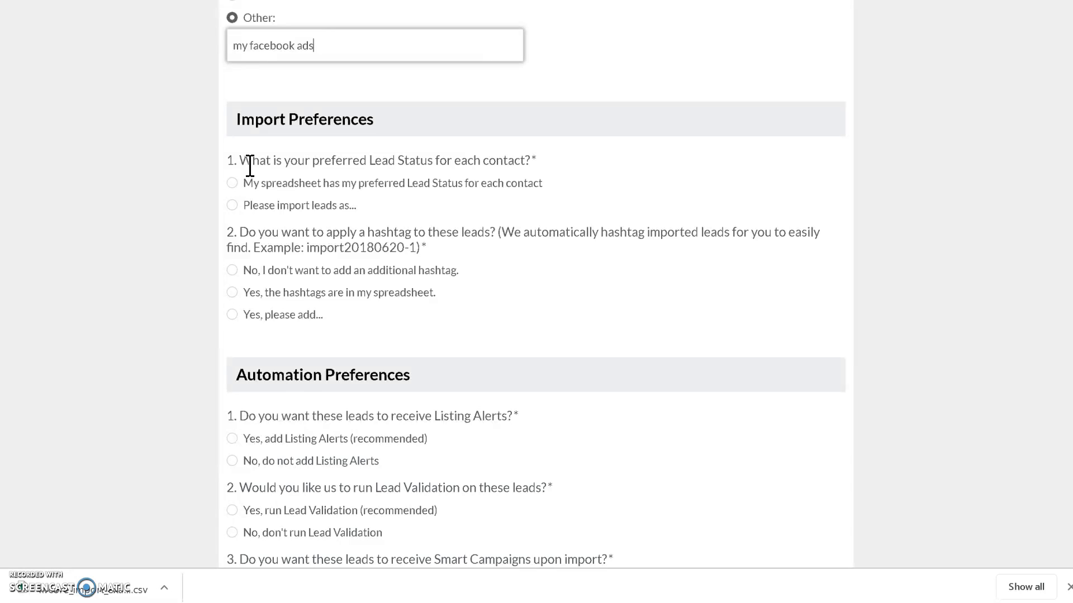
{"action": "left_click", "coordinate": [234, 204]}
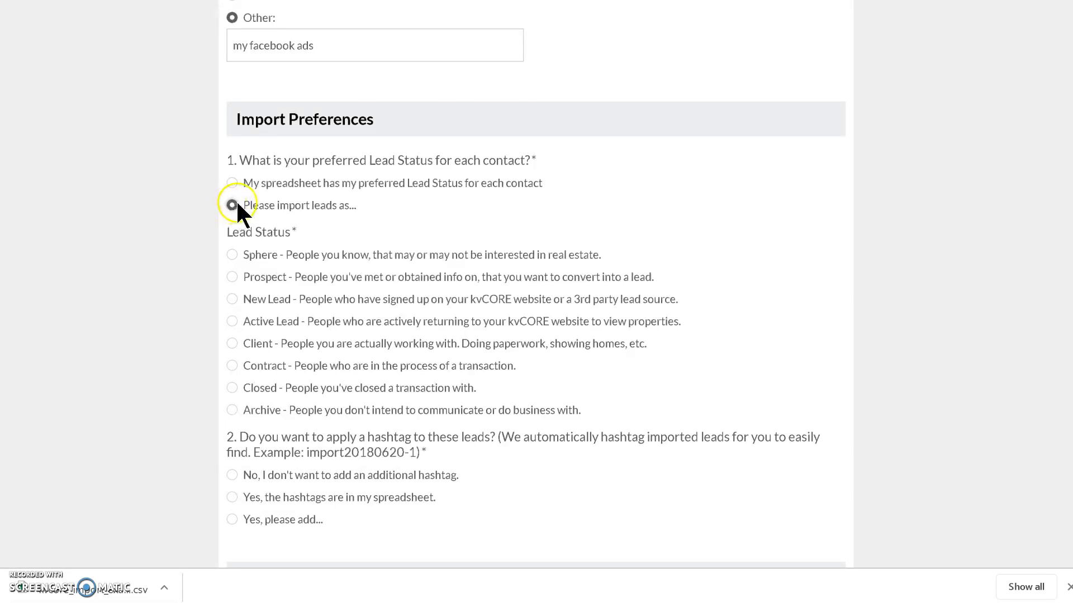
{"action": "scroll", "coordinate": [237, 207], "scroll_direction": "down", "scroll_amount": 1}
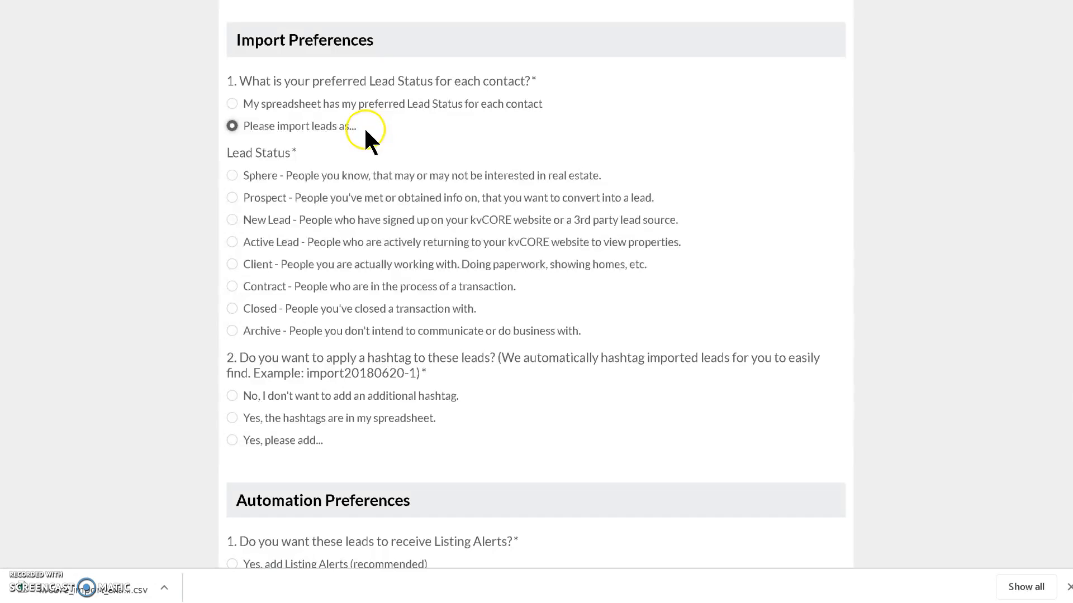
{"action": "left_click", "coordinate": [233, 220]}
Step: Choose to add a hashtag to all imported leads and enter "1sttimebuyer" as the tag
{"action": "scroll", "coordinate": [191, 305], "scroll_direction": "down", "scroll_amount": 3}
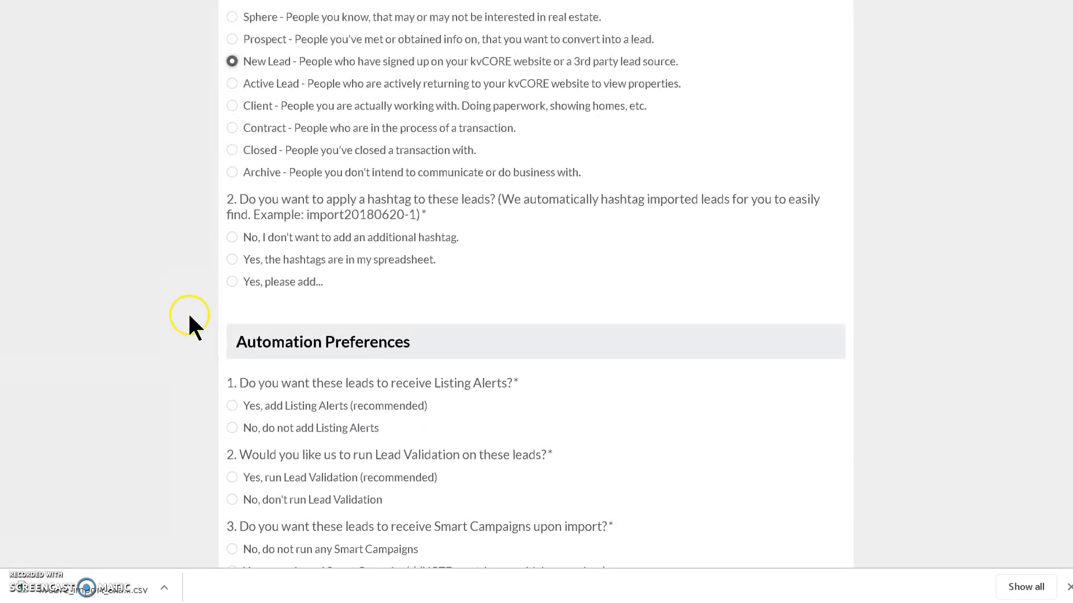
{"action": "scroll", "coordinate": [190, 316], "scroll_direction": "down", "scroll_amount": 2}
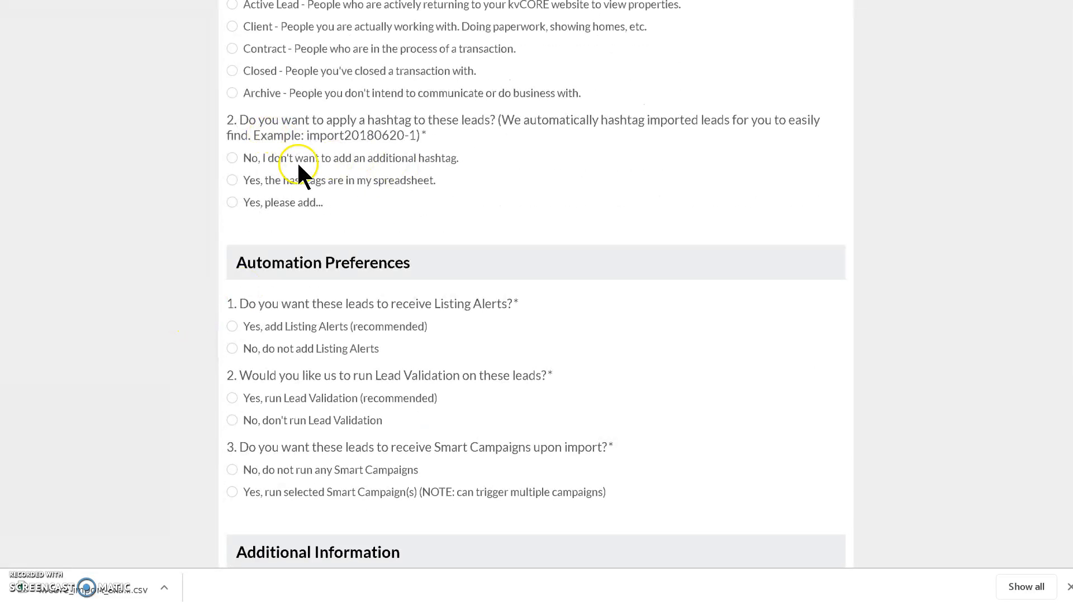
{"action": "left_click", "coordinate": [233, 201]}
{"action": "left_click", "coordinate": [319, 259]}
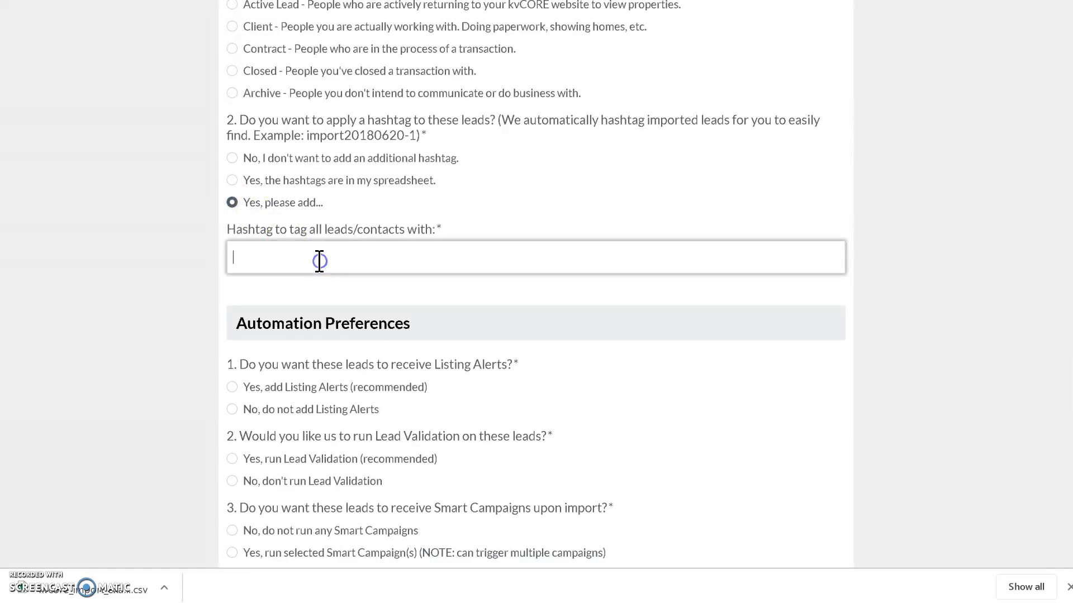
{"action": "left_click", "coordinate": [416, 137]}
{"action": "left_click_drag", "start_coordinate": [415, 137], "coordinate": [307, 137]}
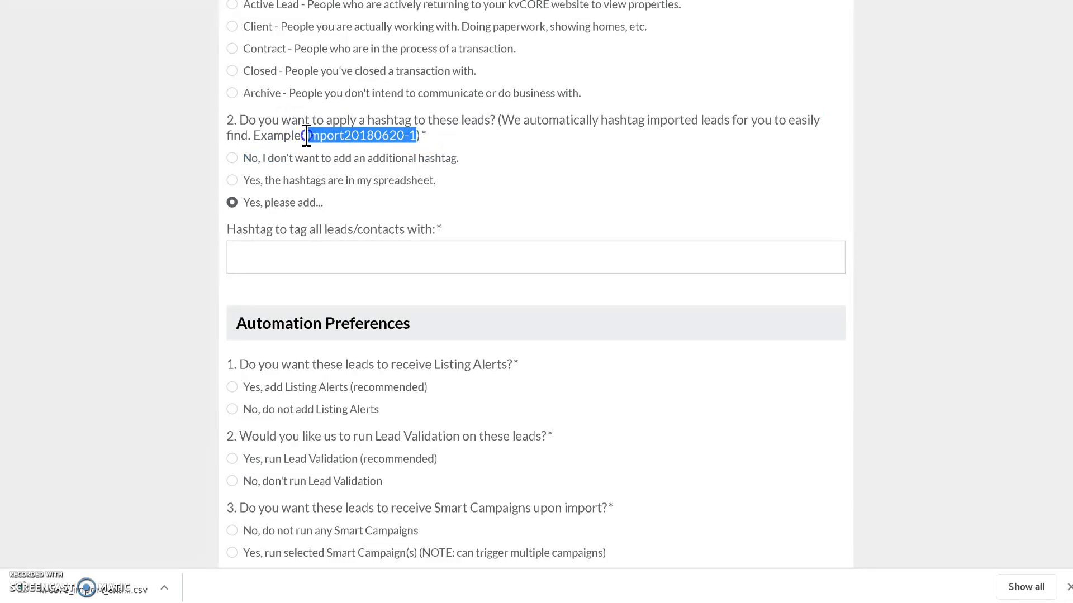
{"action": "left_click", "coordinate": [306, 256]}
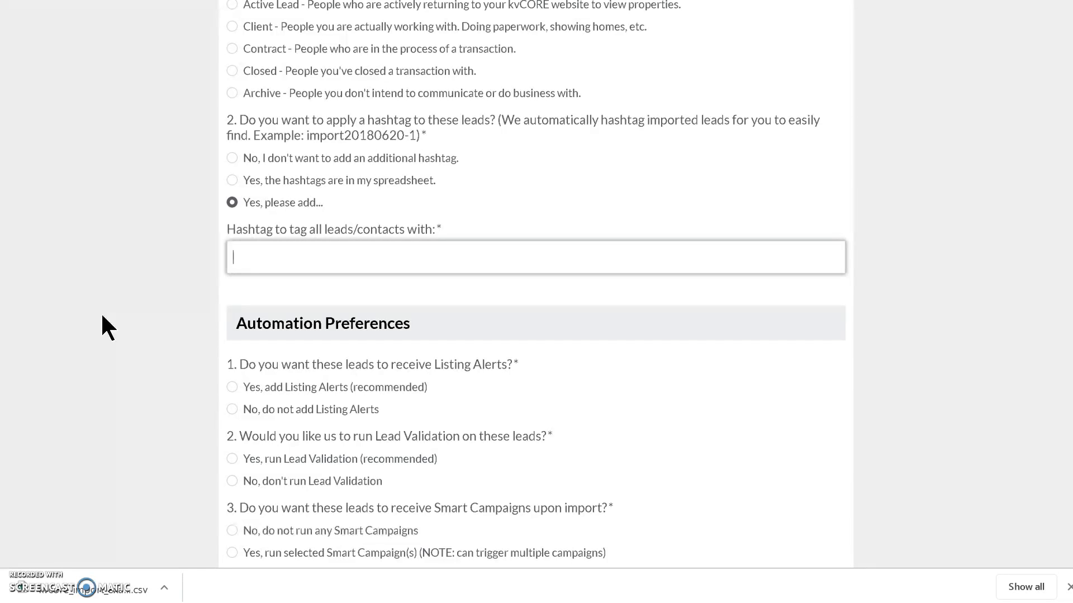
{"action": "type", "text": "1sttimebuyer"}
Step: Enable Listing Alerts and Lead Validation for the leads under Automation Preferences
{"action": "scroll", "coordinate": [182, 341], "scroll_direction": "down", "scroll_amount": 3}
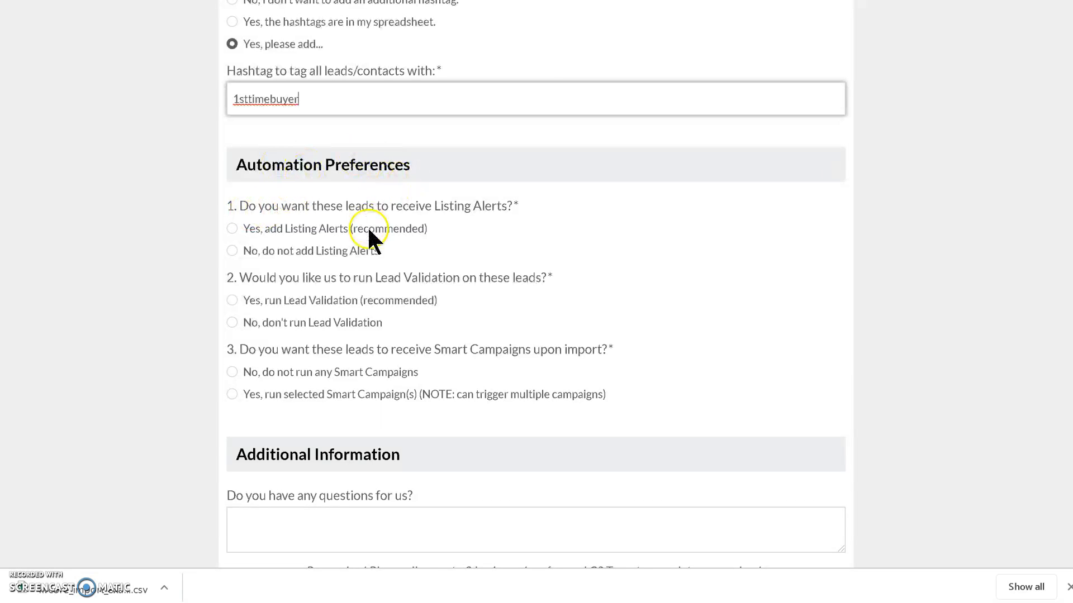
{"action": "left_click", "coordinate": [234, 229]}
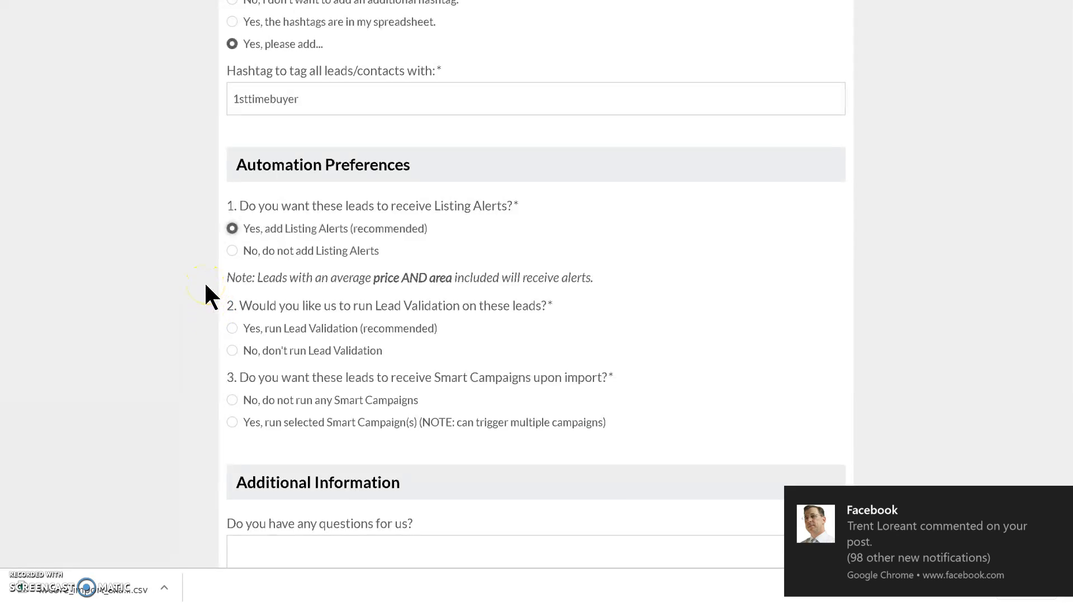
{"action": "scroll", "coordinate": [193, 292], "scroll_direction": "down", "scroll_amount": 1}
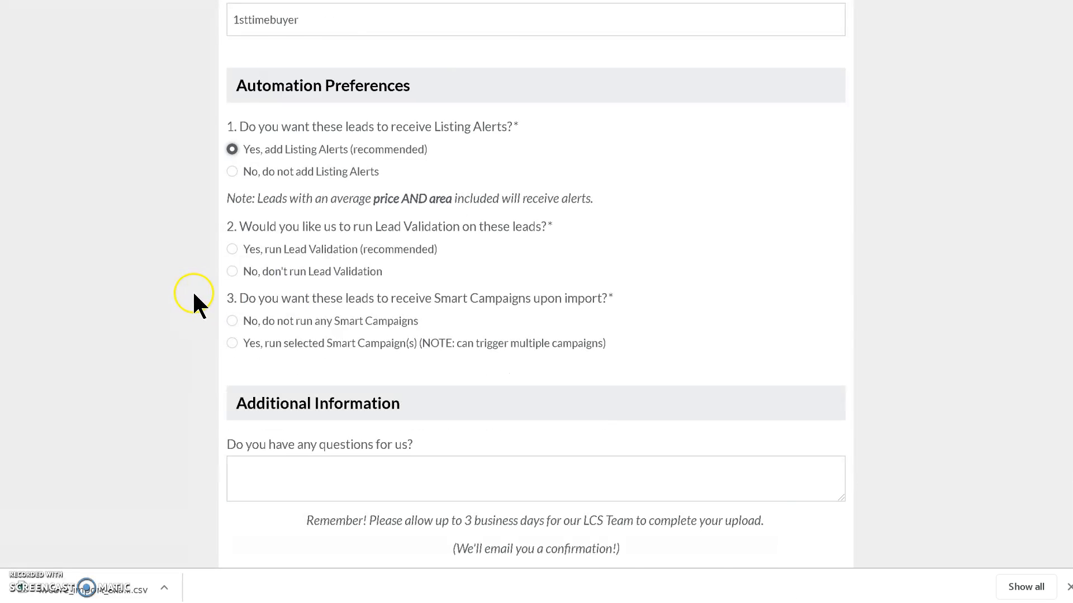
{"action": "scroll", "coordinate": [194, 295], "scroll_direction": "down", "scroll_amount": 1}
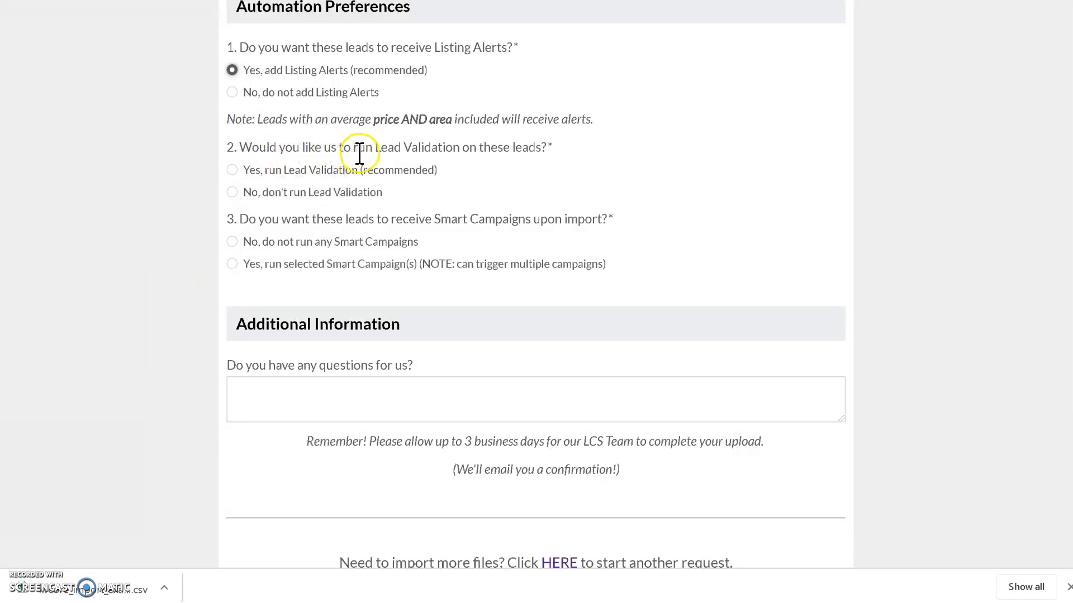
{"action": "left_click", "coordinate": [233, 170]}
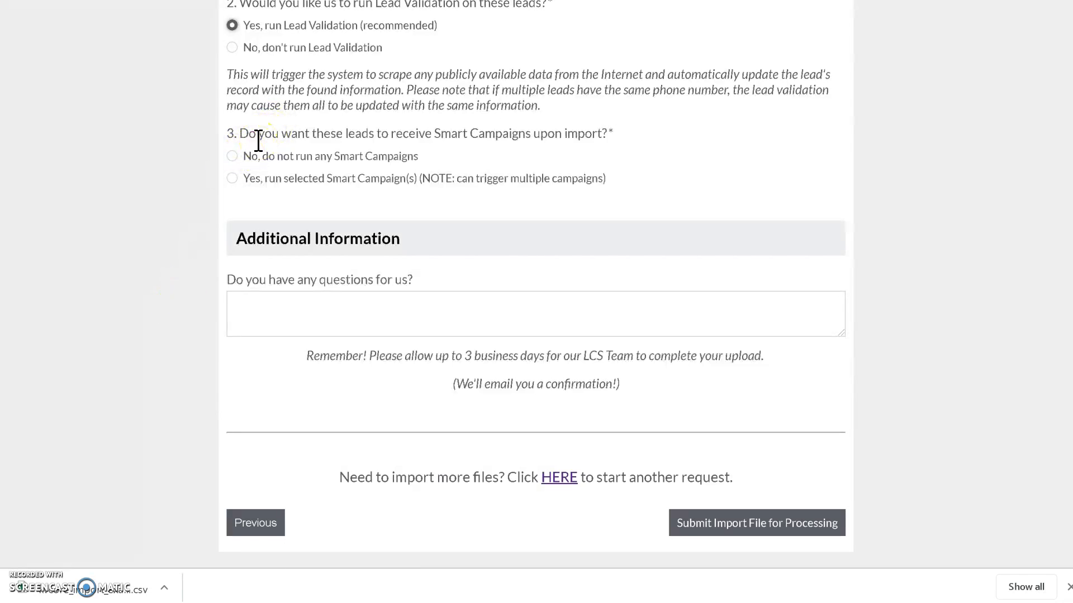
Step: Choose to run a custom Smart Campaign upon import, copying its name "CZ All Areas" from the Notepad note into the form
{"action": "left_click", "coordinate": [233, 179]}
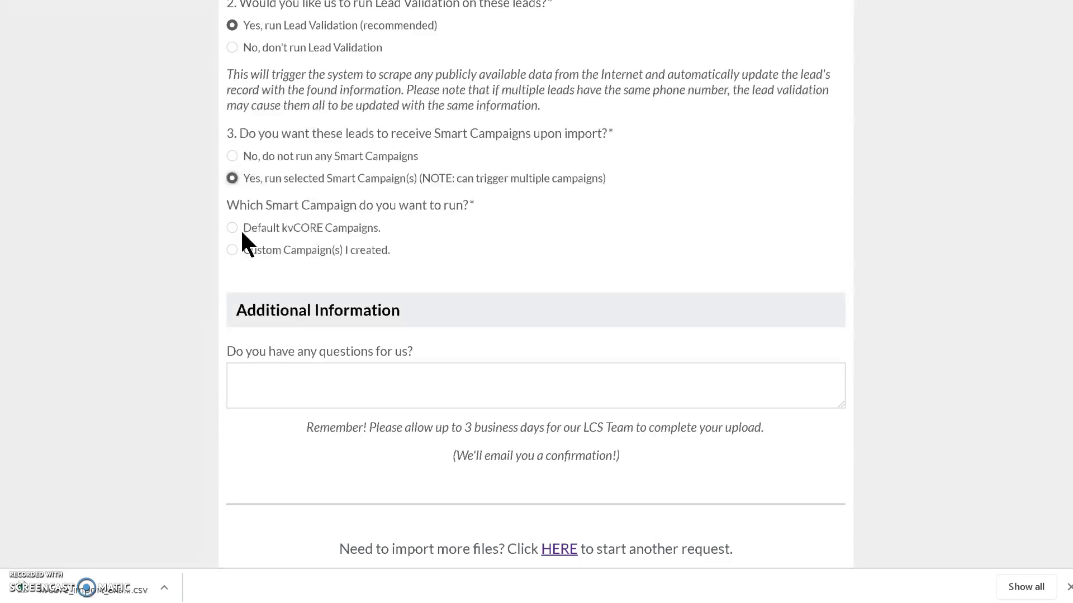
{"action": "left_click", "coordinate": [231, 251]}
{"action": "left_click", "coordinate": [303, 307]}
{"action": "key", "text": "alt+Tab"}
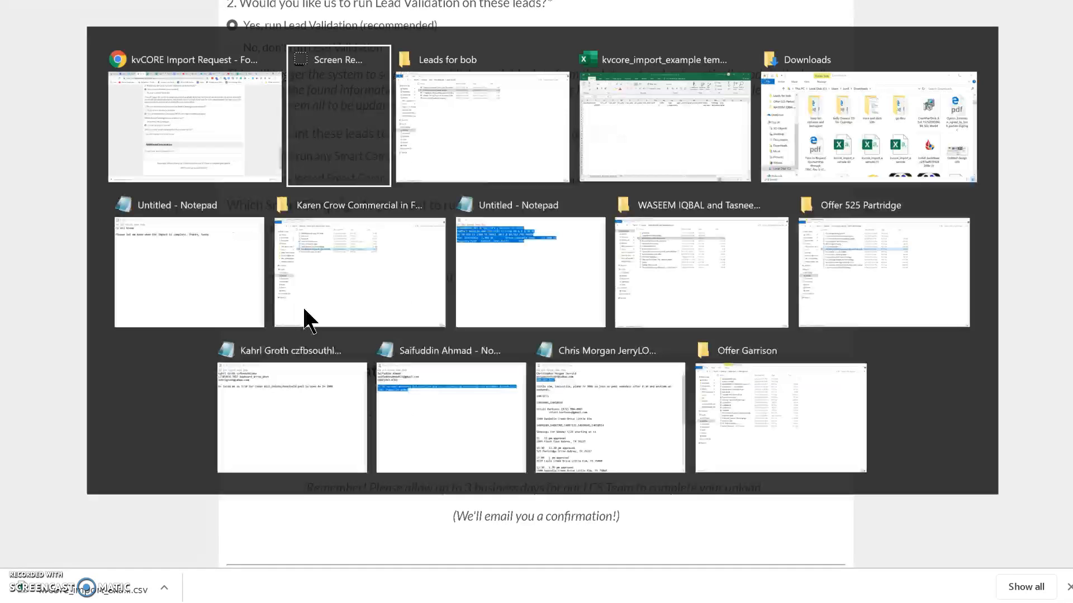
{"action": "key", "text": "alt+Tab"}
{"action": "key", "text": "alt+Tab"}
{"action": "key", "text": "alt+Tab"}
{"action": "key", "text": "alt+Tab"}
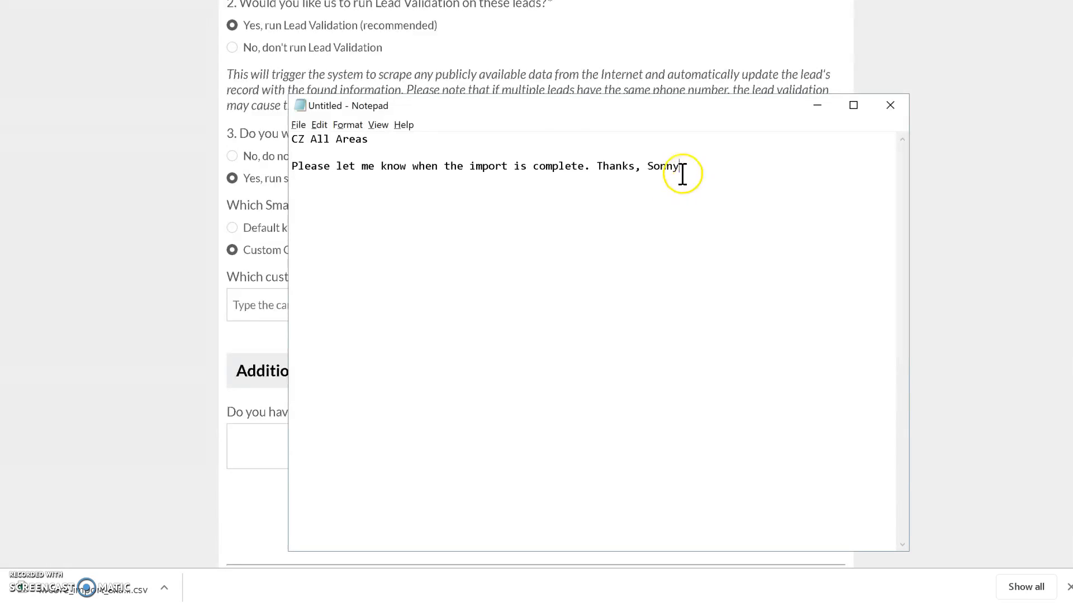
{"action": "left_click_drag", "start_coordinate": [393, 143], "coordinate": [281, 142]}
{"action": "key", "text": "ctrl+c"}
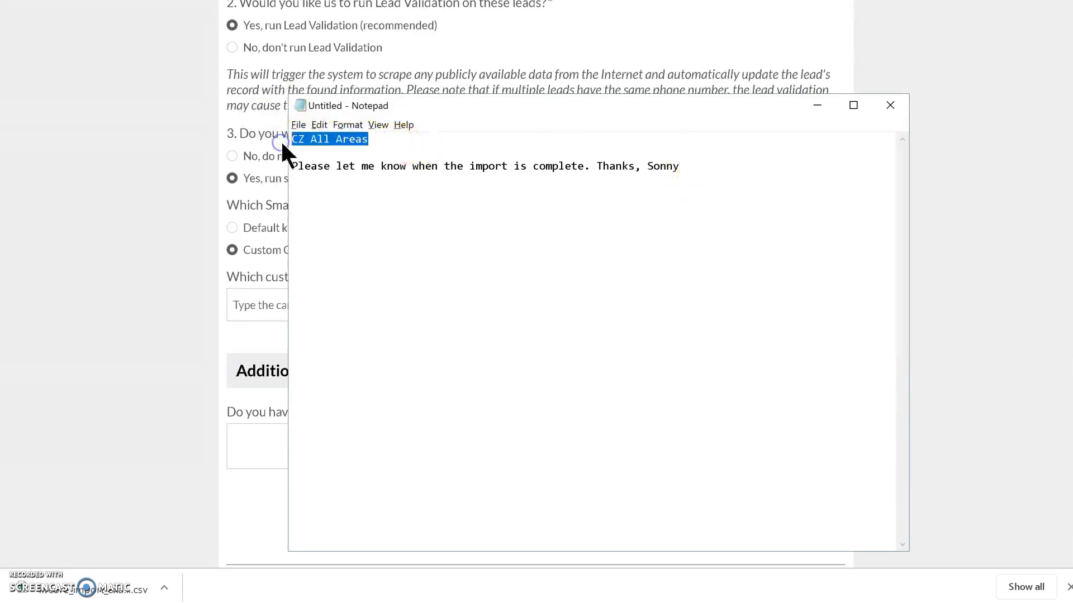
{"action": "key", "text": "alt+Tab"}
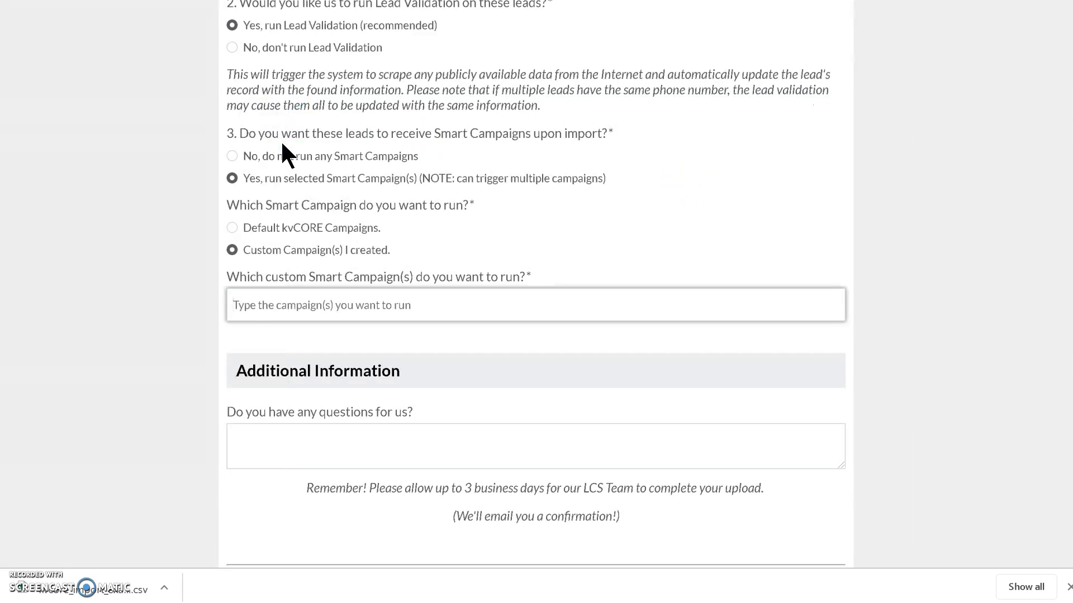
{"action": "key", "text": "ctrl+v"}
Step: Copy the note "Please let me know when the import is complete" with its sign-off from Notepad into the form's questions field
{"action": "scroll", "coordinate": [144, 342], "scroll_direction": "down", "scroll_amount": 1}
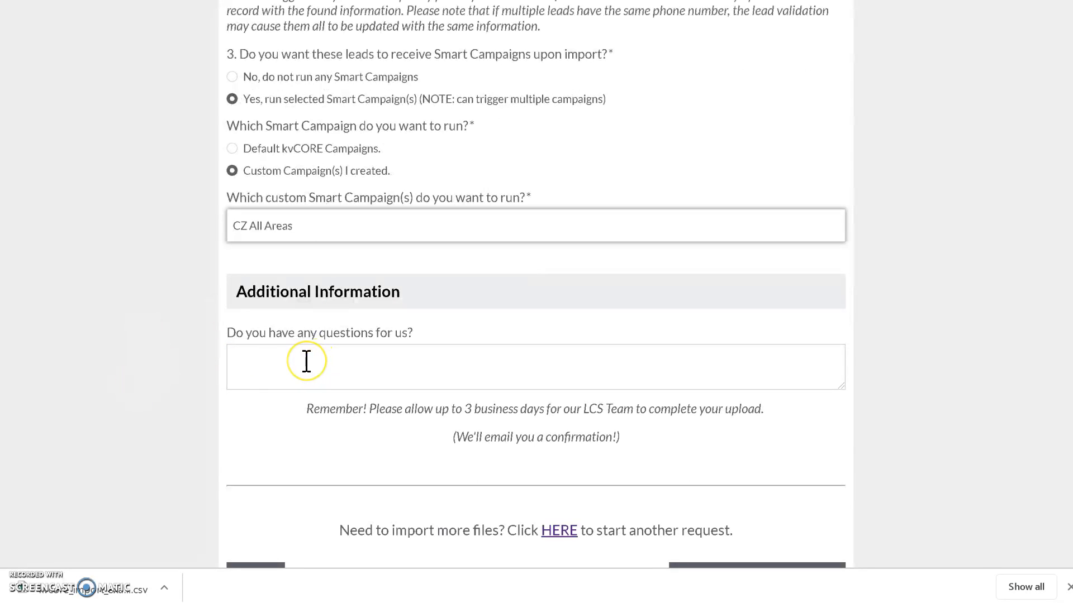
{"action": "key", "text": "alt+Tab"}
{"action": "left_click", "coordinate": [709, 167]}
{"action": "left_click_drag", "start_coordinate": [707, 167], "coordinate": [181, 189]}
{"action": "key", "text": "ctrl+c"}
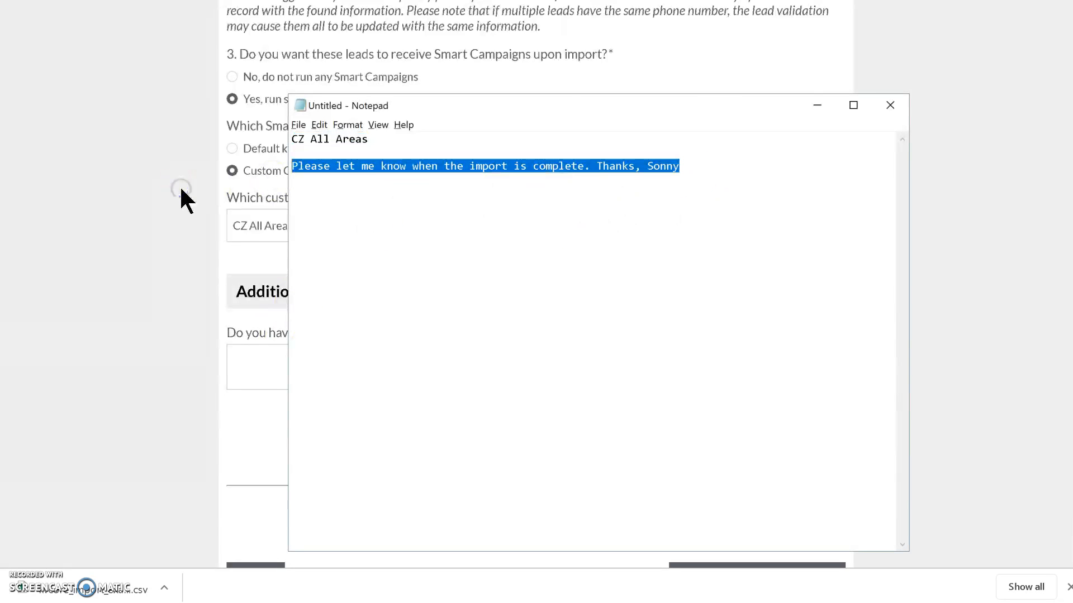
{"action": "left_click", "coordinate": [183, 190]}
{"action": "left_click", "coordinate": [295, 379]}
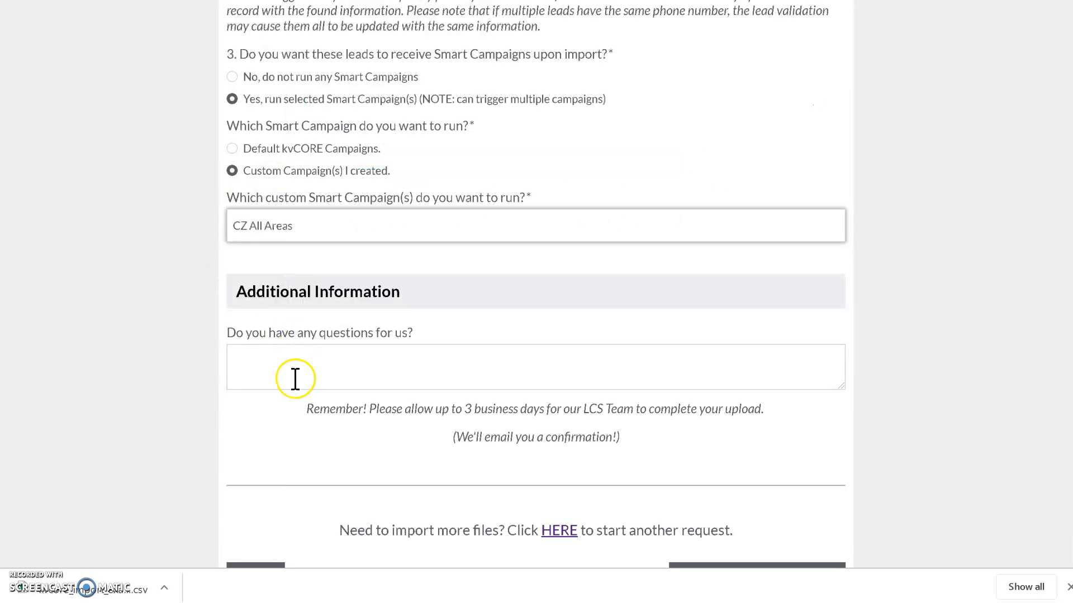
{"action": "key", "text": "ctrl+v"}
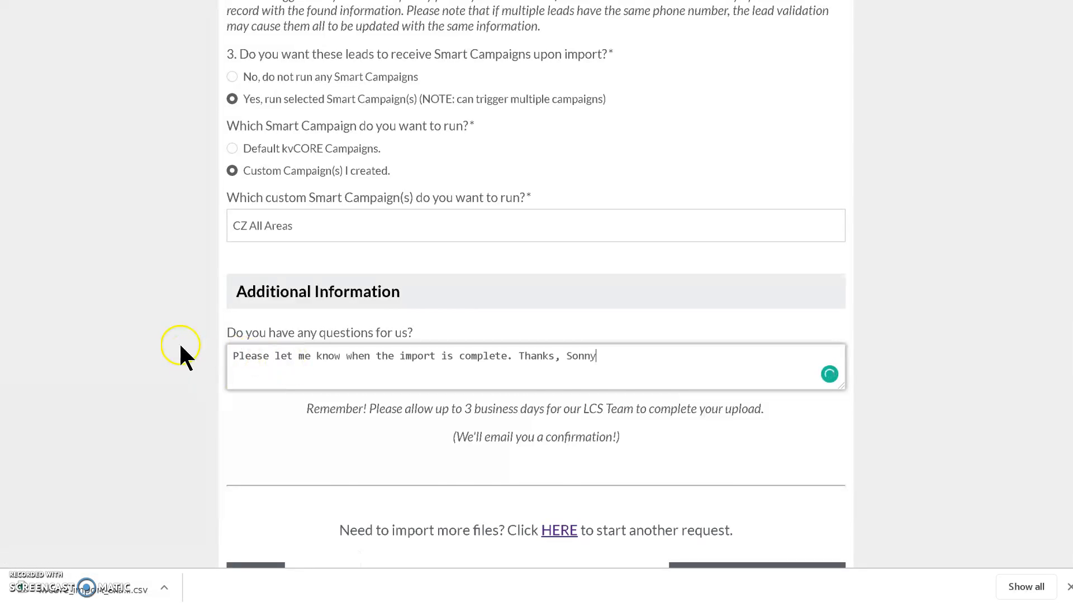
Step: Highlight the 3-business-day processing and confirmation reminder and submit the import file for processing
{"action": "scroll", "coordinate": [203, 347], "scroll_direction": "down", "scroll_amount": 1}
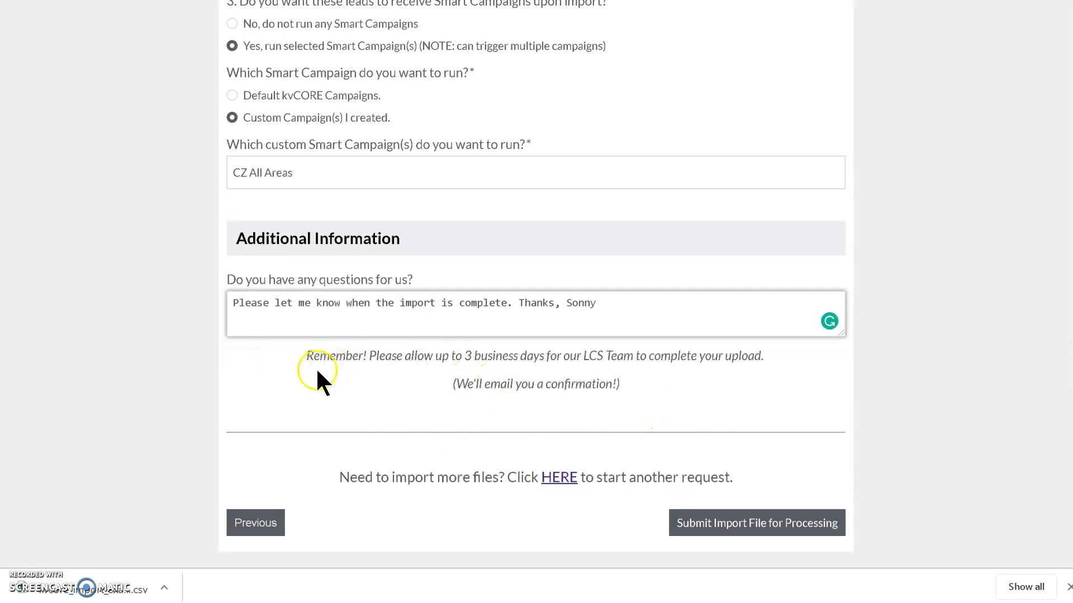
{"action": "left_click_drag", "start_coordinate": [307, 356], "coordinate": [721, 386]}
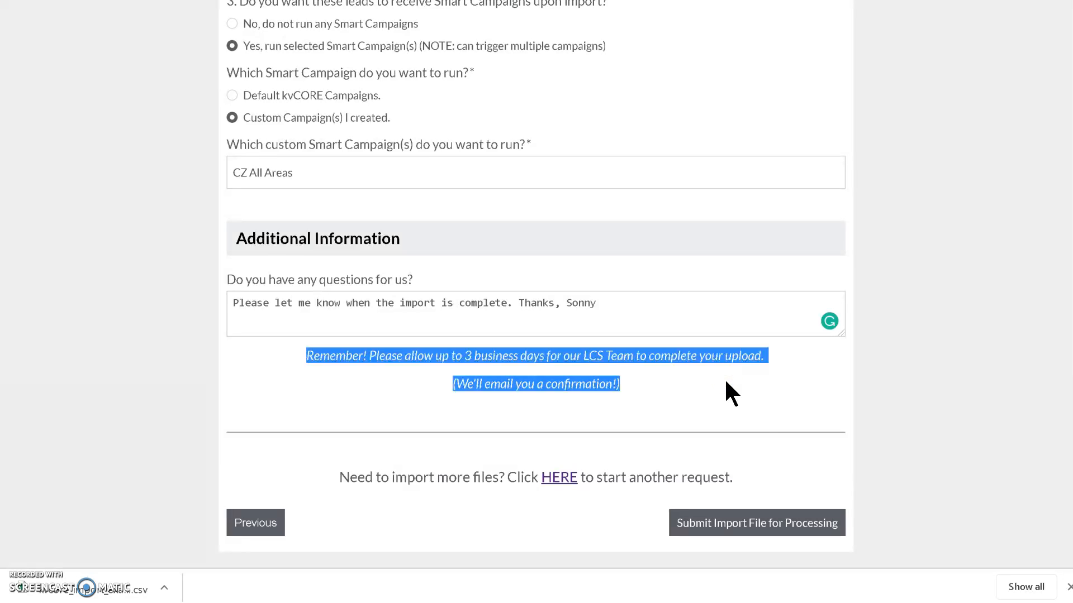
{"action": "left_click", "coordinate": [720, 531]}
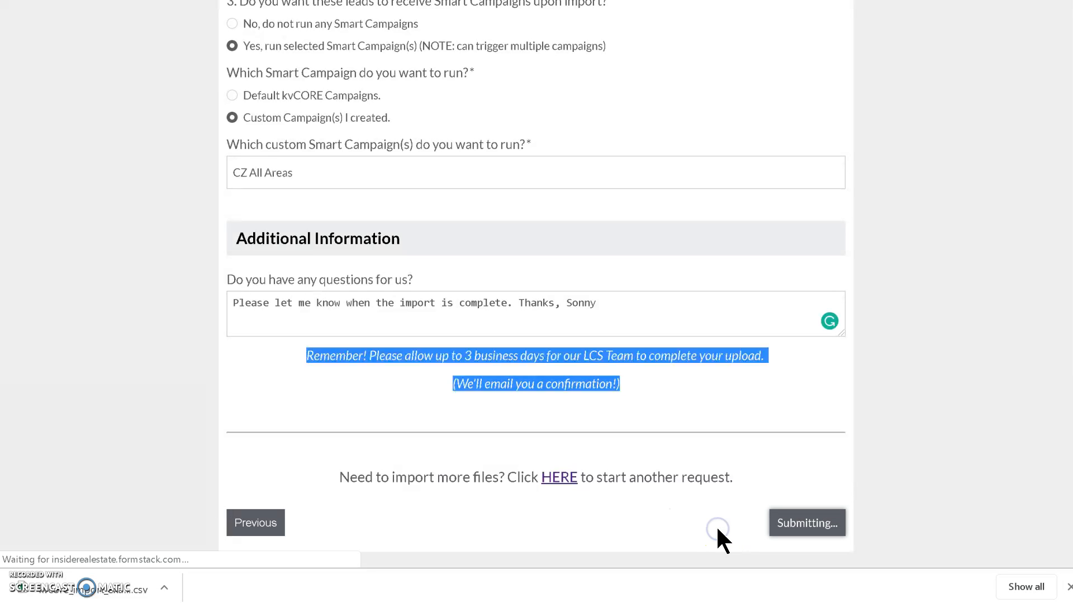